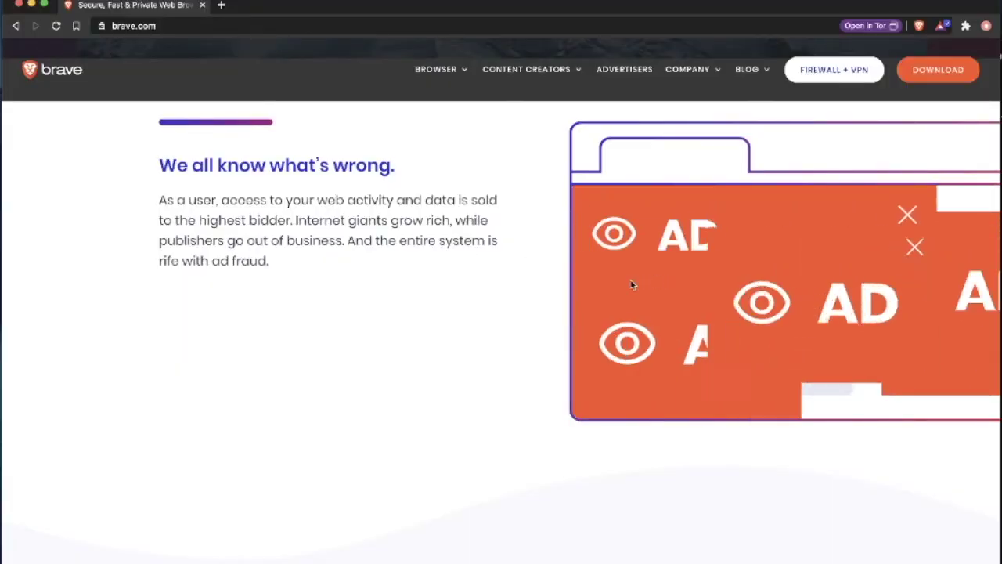
- Scroll the brave.com homepage past Shields, Tor and IPFS to 'Earn rewards and support content creators'
scroll(628, 281, up, 1)
scroll(628, 284, up, 1)
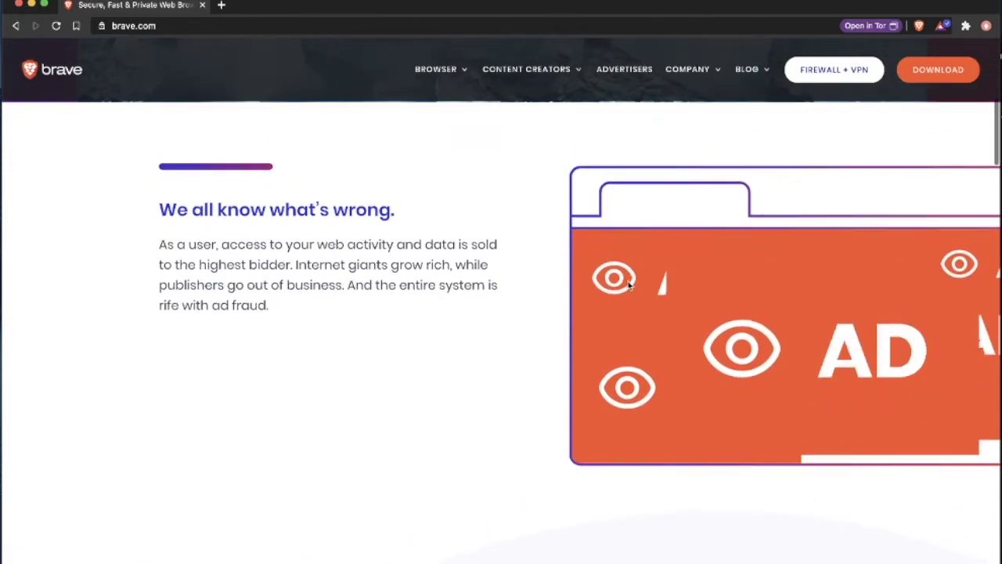
scroll(627, 284, down, 1)
scroll(628, 284, down, 2)
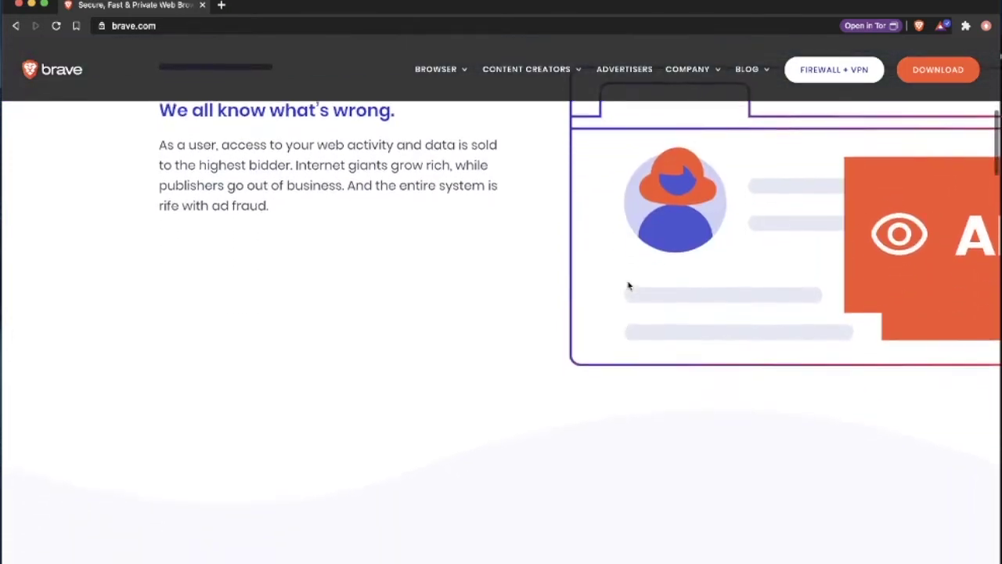
scroll(629, 284, down, 1)
scroll(630, 285, down, 2)
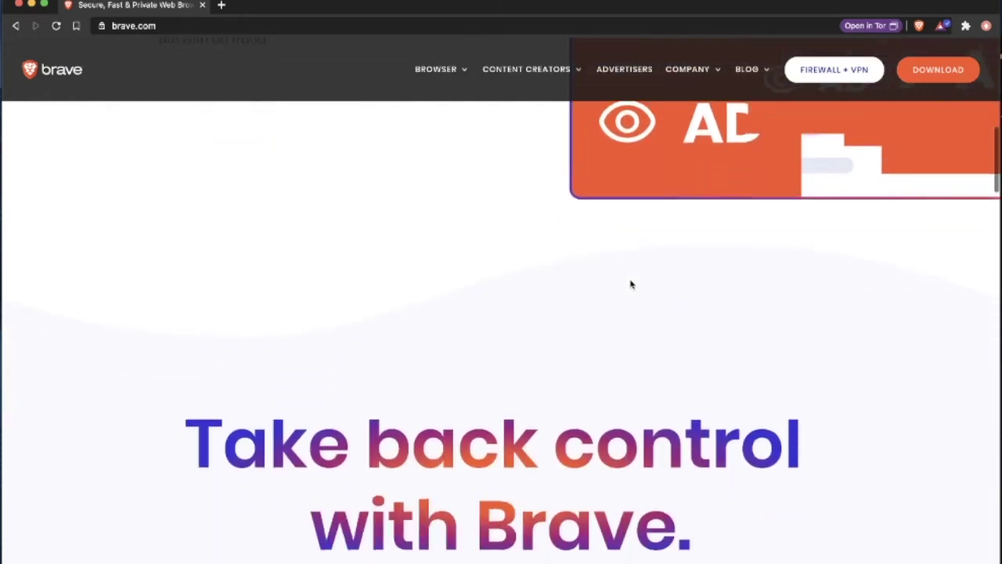
scroll(631, 284, down, 3)
scroll(633, 284, down, 1)
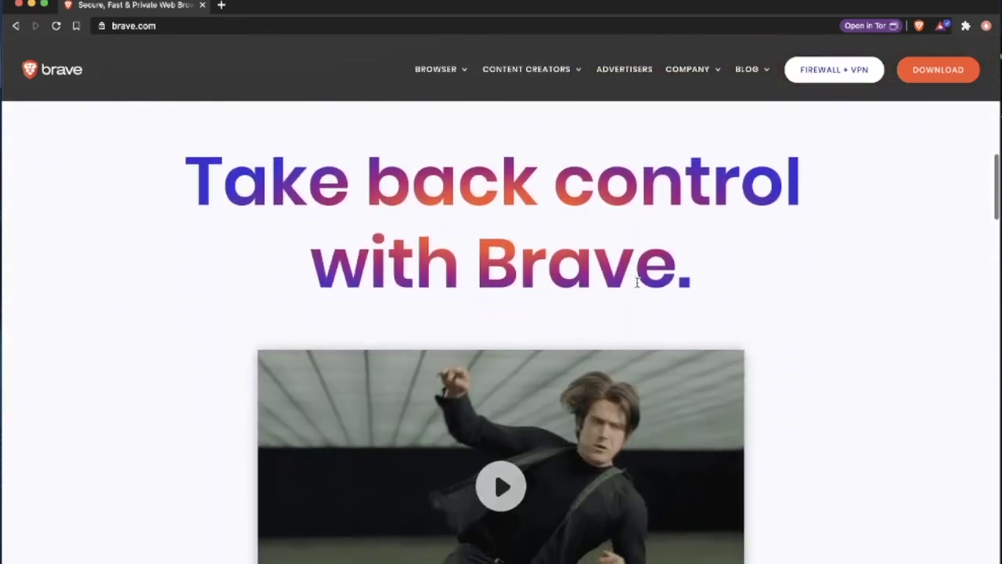
scroll(637, 283, down, 1)
scroll(637, 283, down, 3)
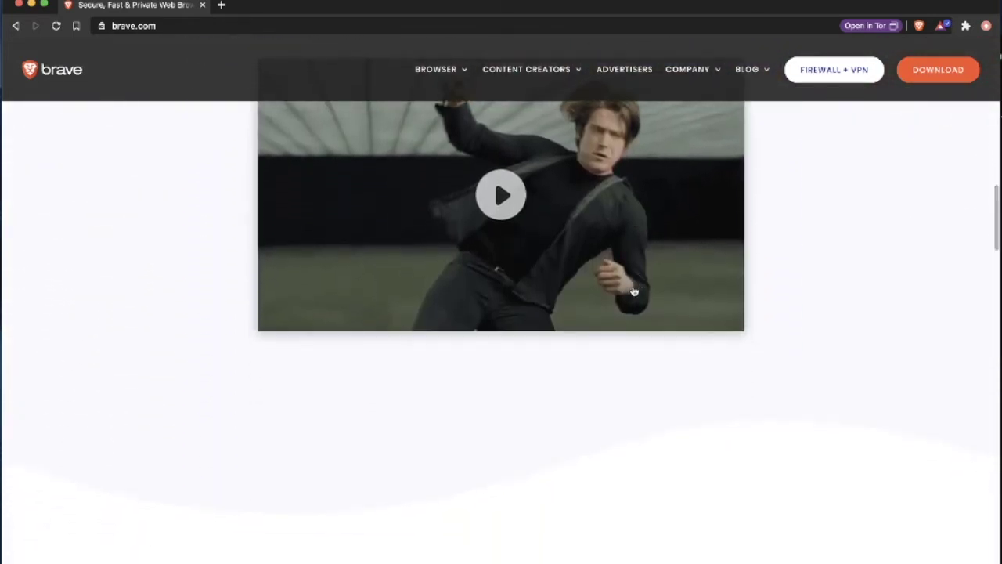
scroll(634, 289, down, 2)
scroll(635, 289, down, 1)
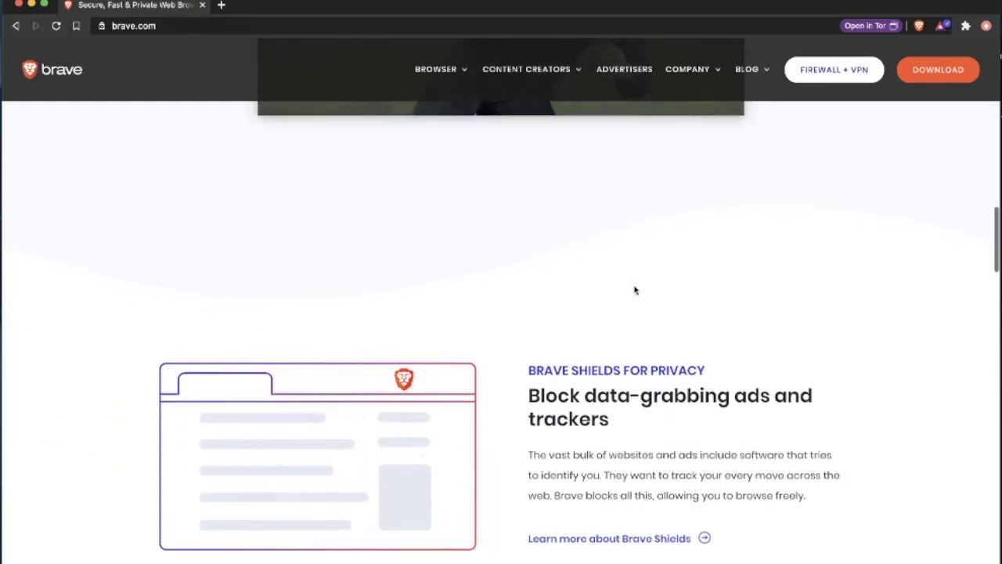
scroll(634, 287, down, 1)
scroll(634, 286, down, 1)
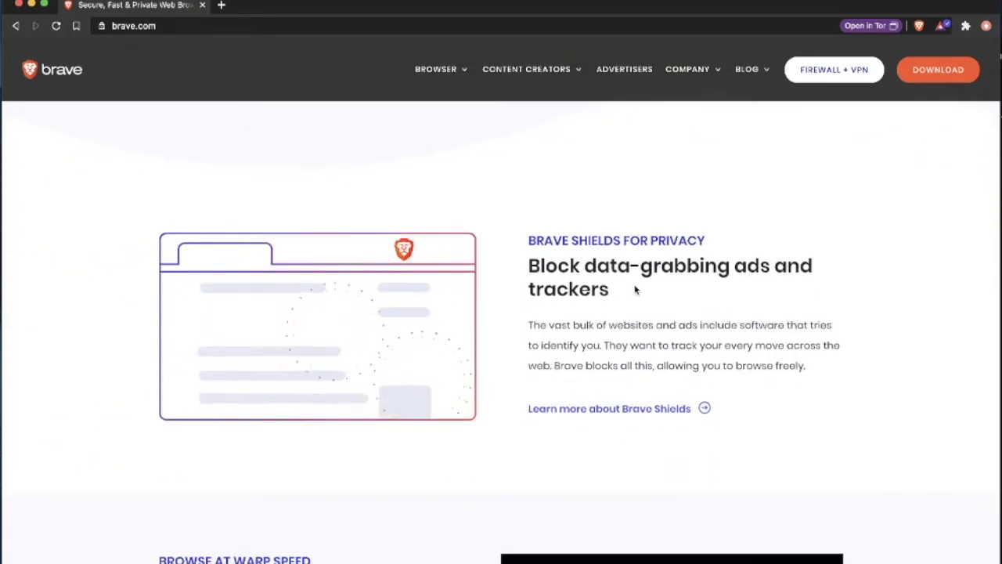
scroll(635, 290, down, 1)
scroll(635, 289, down, 4)
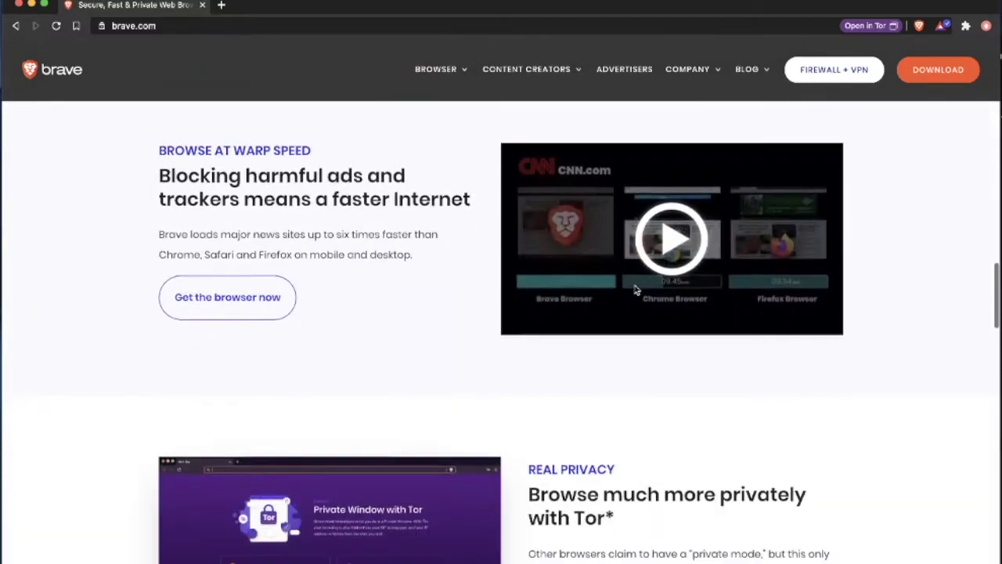
scroll(634, 289, down, 3)
scroll(634, 289, down, 3)
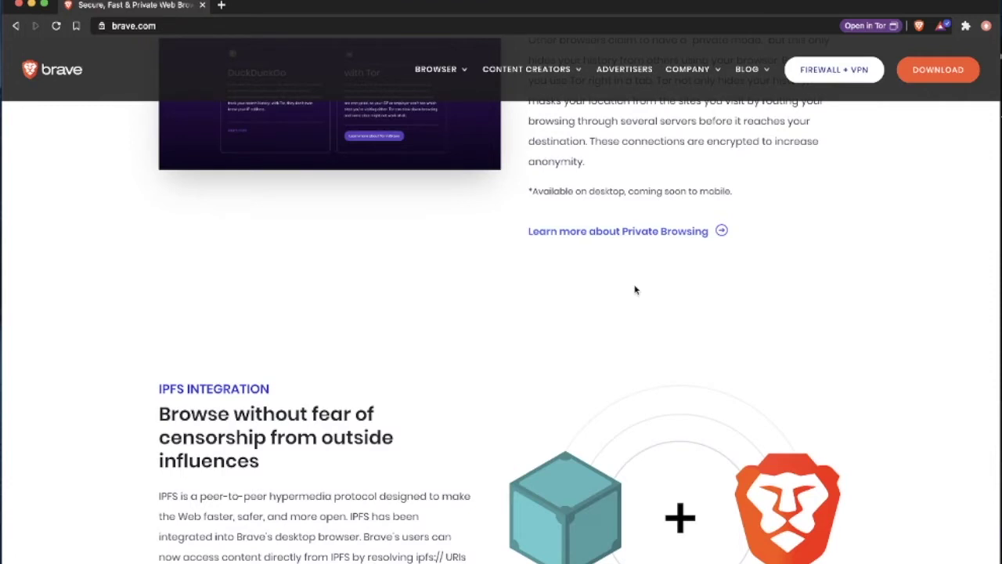
scroll(635, 289, down, 2)
scroll(635, 289, down, 1)
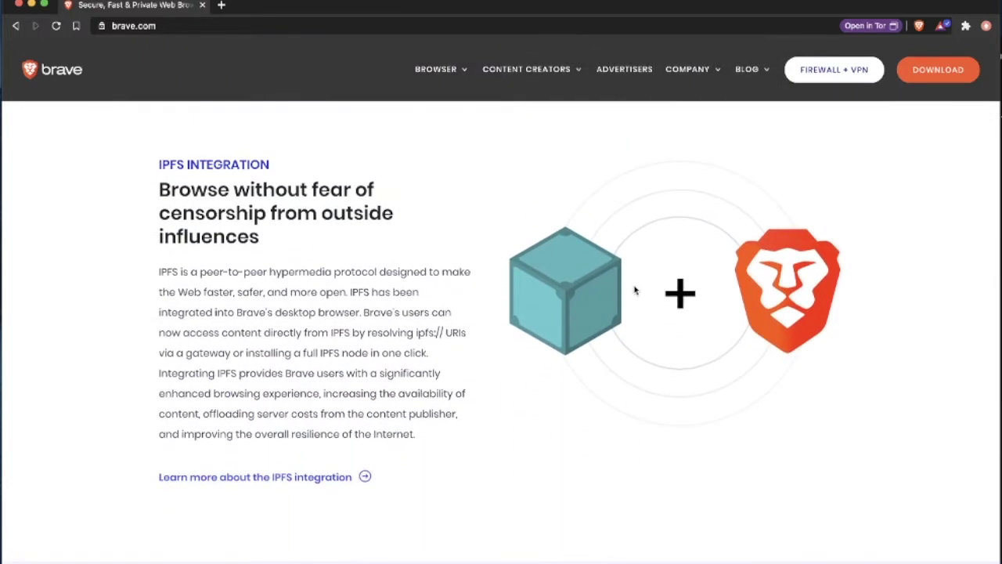
scroll(635, 289, down, 2)
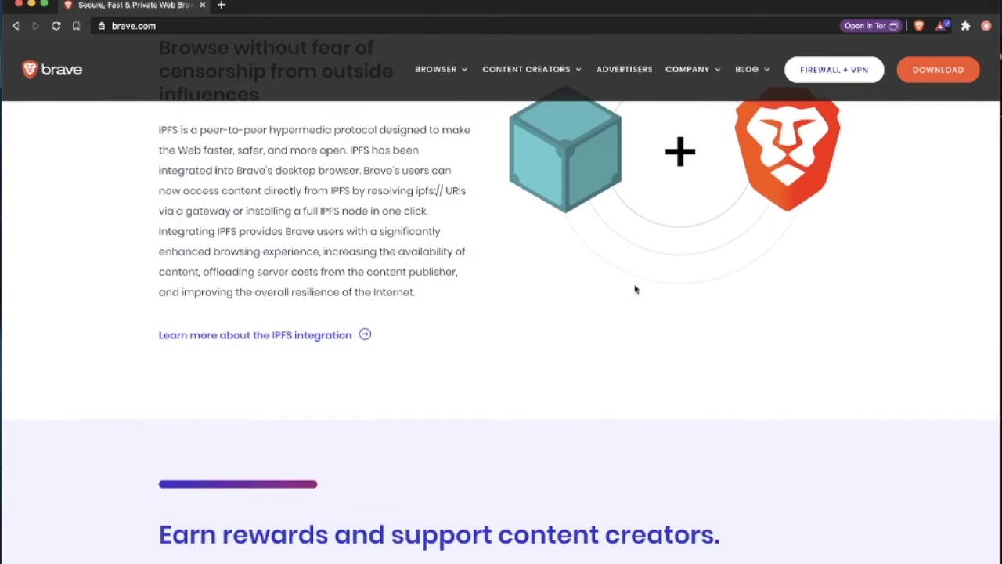
scroll(635, 289, down, 2)
scroll(635, 287, down, 1)
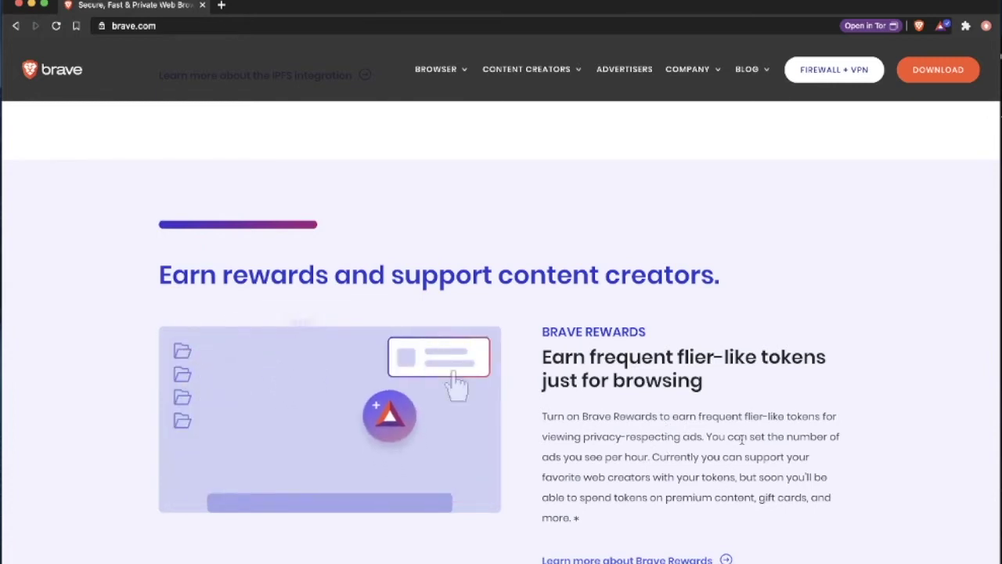
- Scroll further down brave.com to the content-creator Overview and Media Assets links
scroll(742, 439, down, 2)
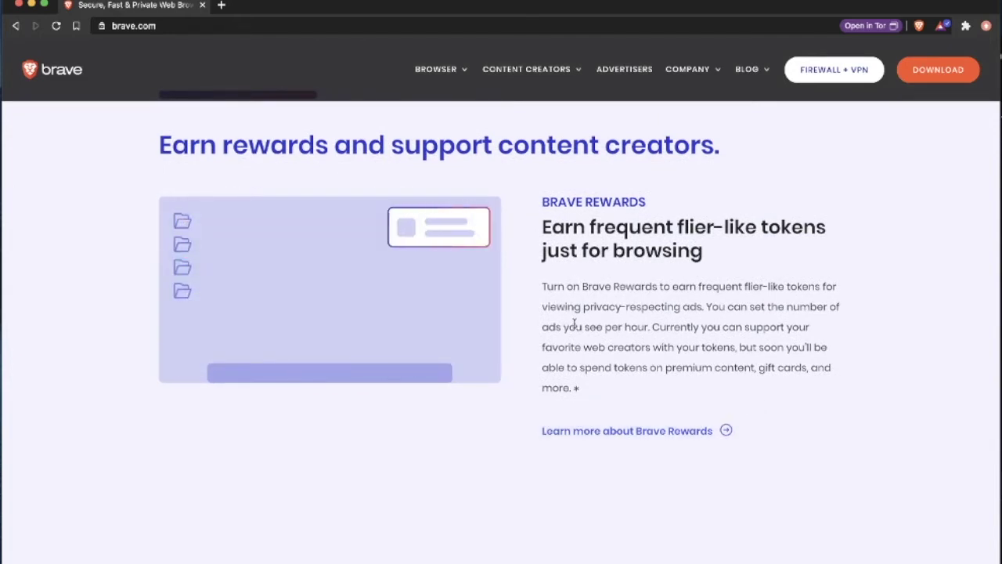
scroll(510, 357, down, 3)
scroll(508, 361, down, 1)
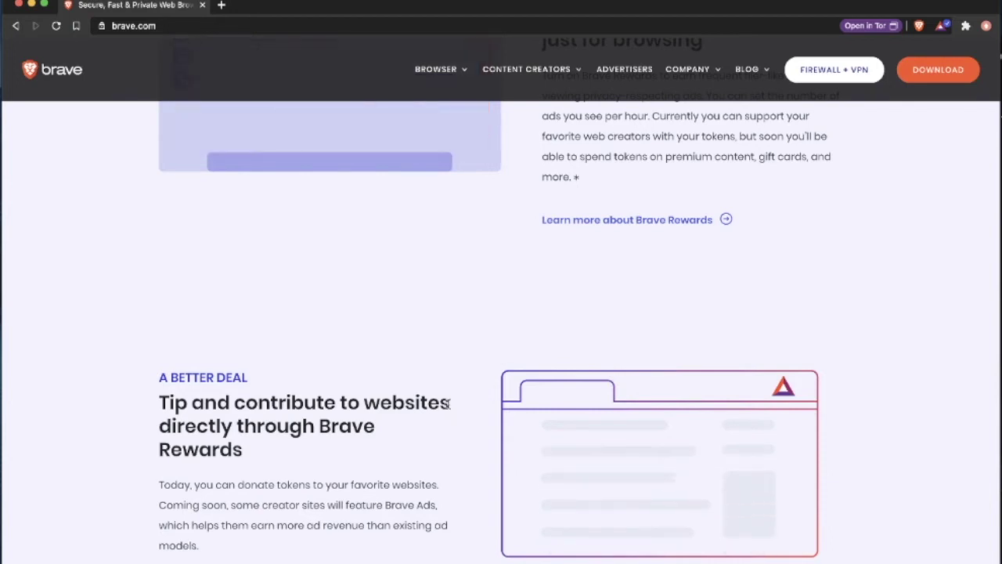
scroll(411, 413, down, 1)
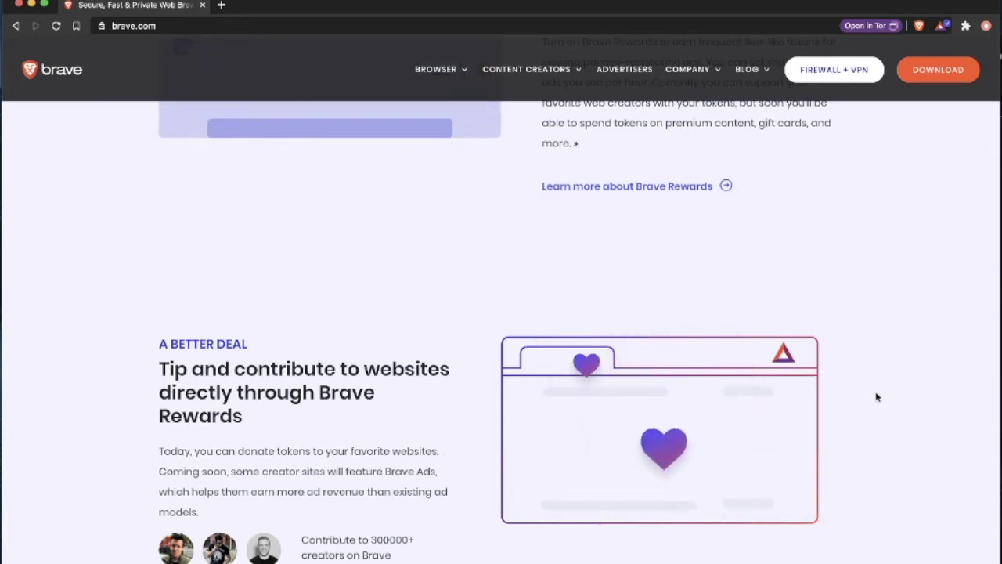
scroll(871, 403, down, 2)
scroll(869, 407, down, 3)
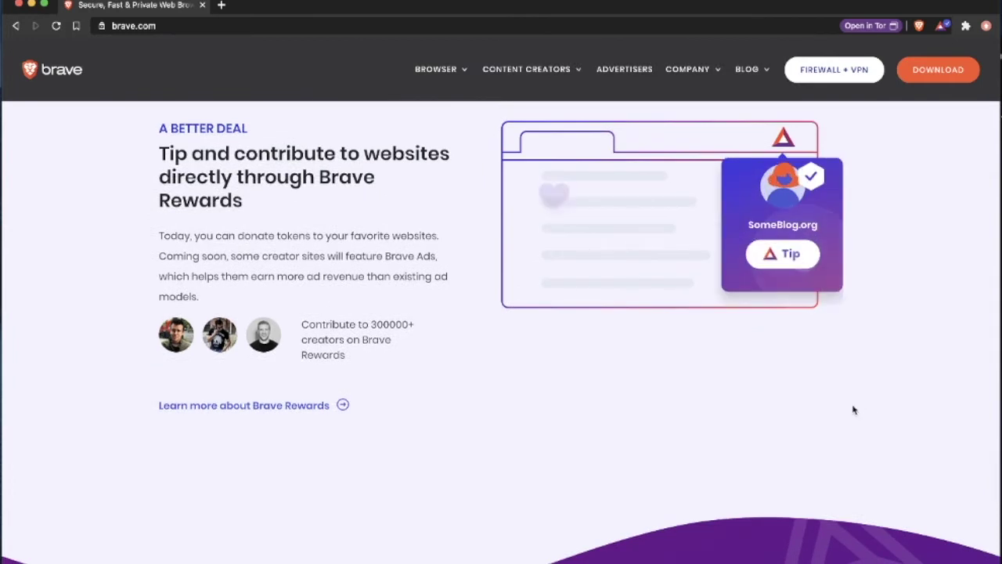
scroll(854, 409, down, 2)
scroll(853, 409, down, 3)
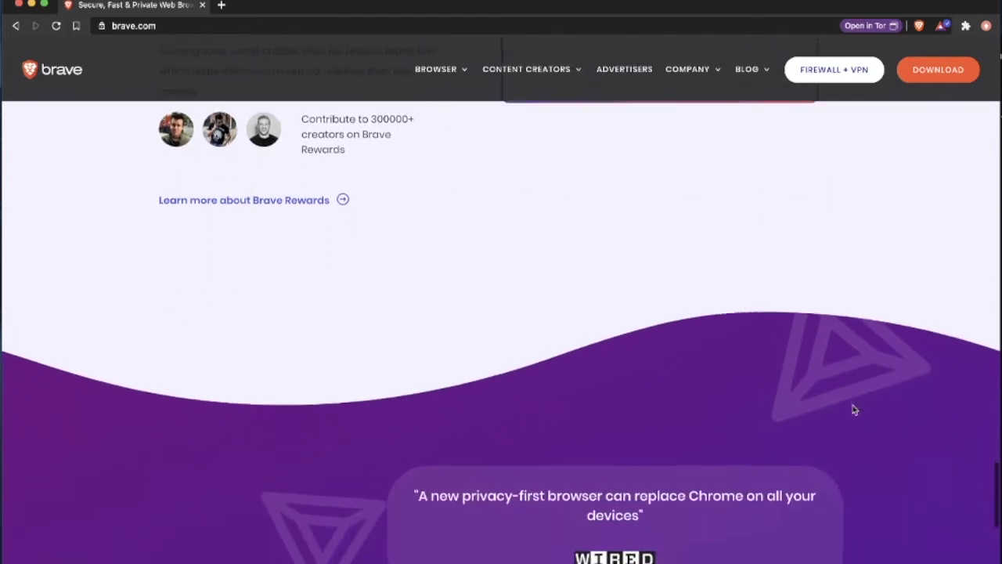
scroll(854, 408, down, 3)
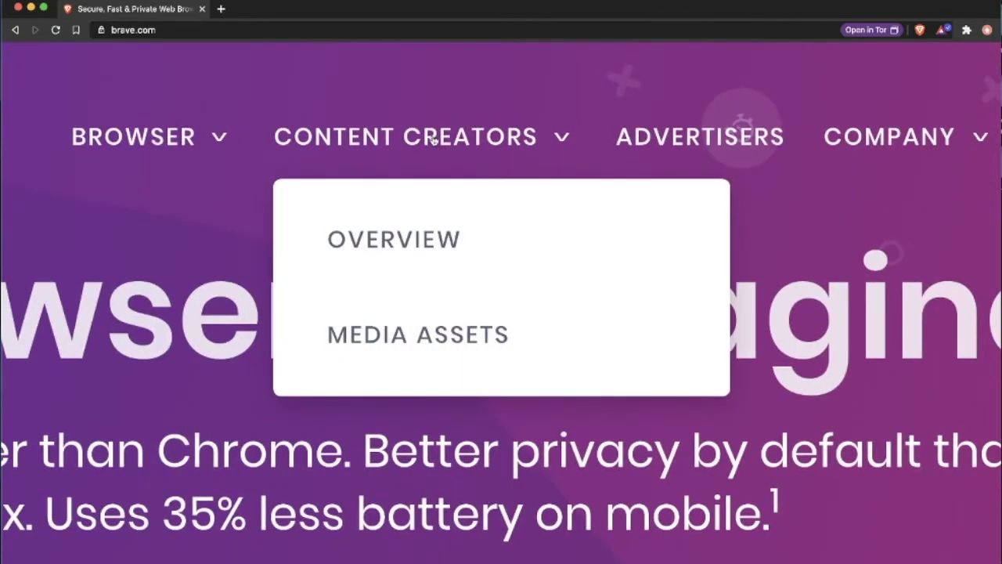
- Go to the Content Creators Overview to reach the Creators dashboard showing 4.51 BAT
click(415, 239)
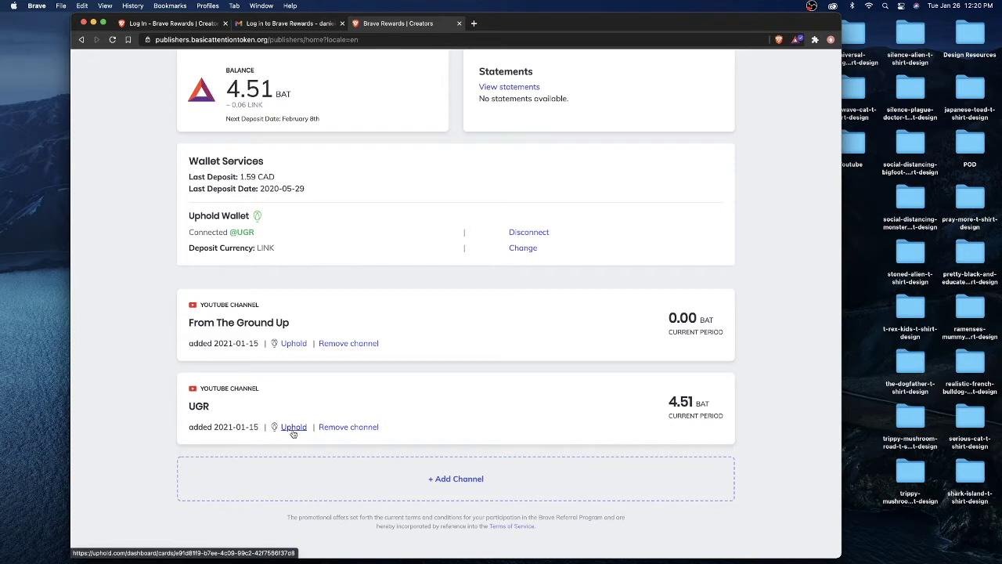
- Open the UGR channel's Uphold payout card, at 0.00 LINK, in a new tab
click(294, 427)
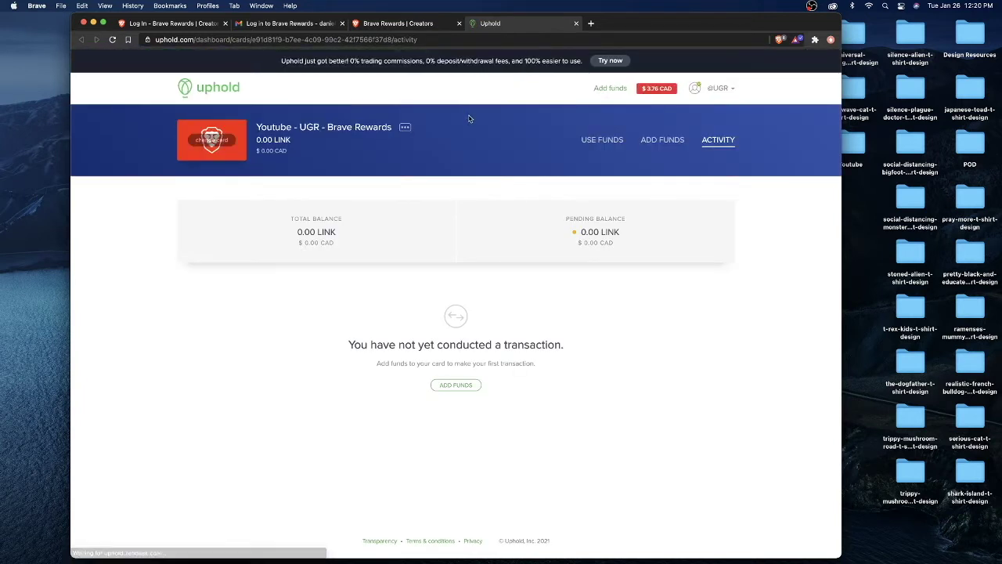
- Review the Uphold dashboard of cards, then return to the Brave Rewards Creators dashboard
click(653, 89)
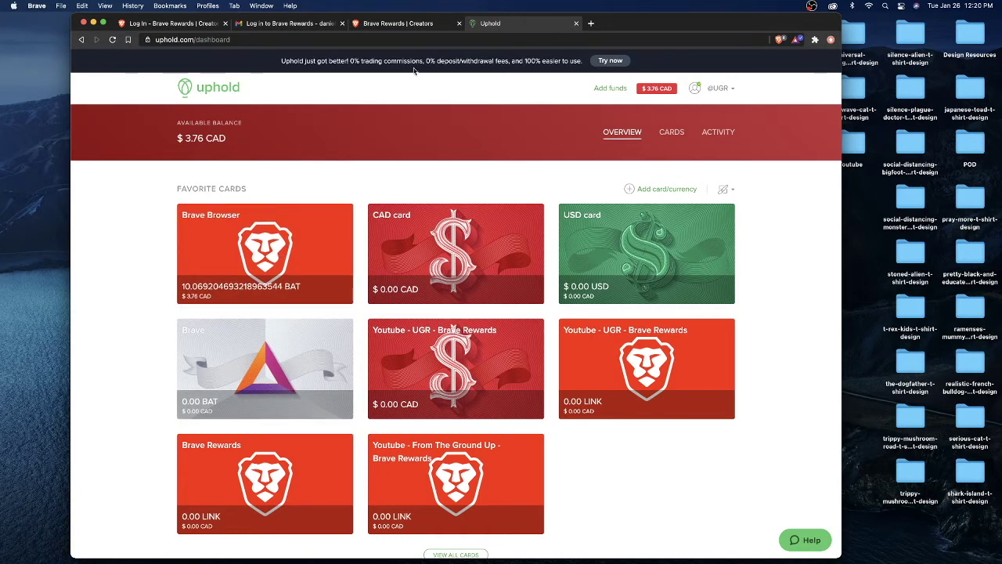
click(399, 23)
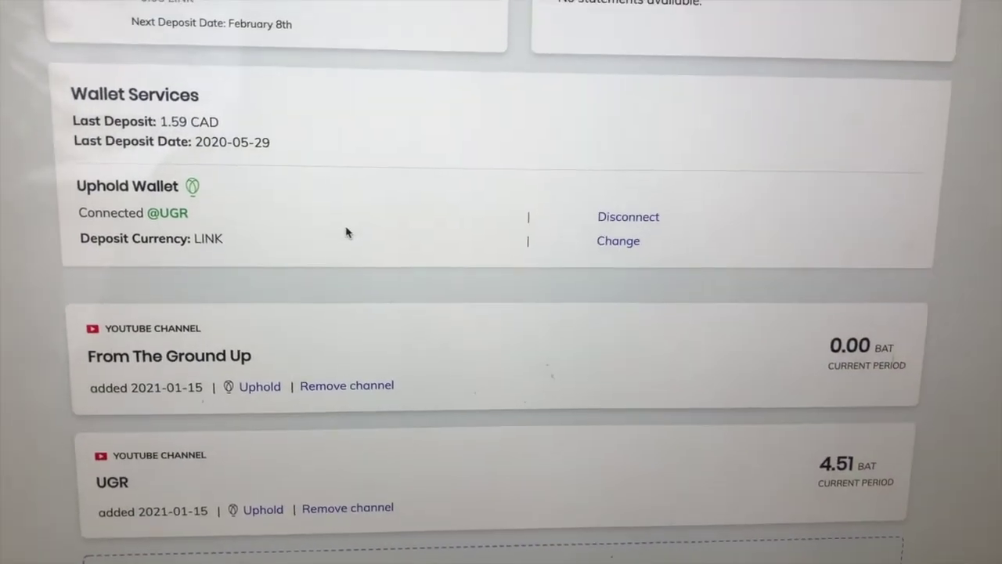
scroll(348, 229, down, 1)
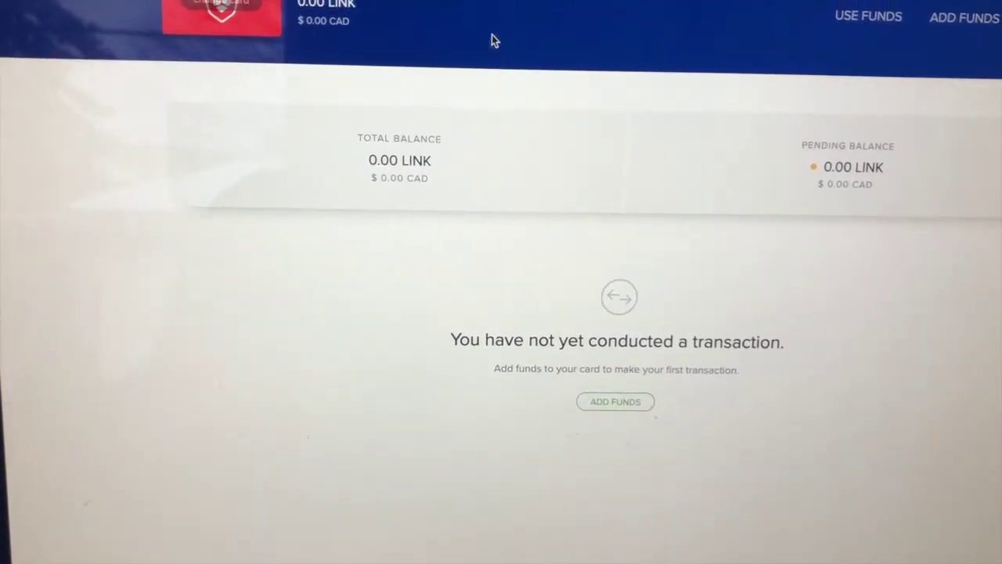
click(548, 4)
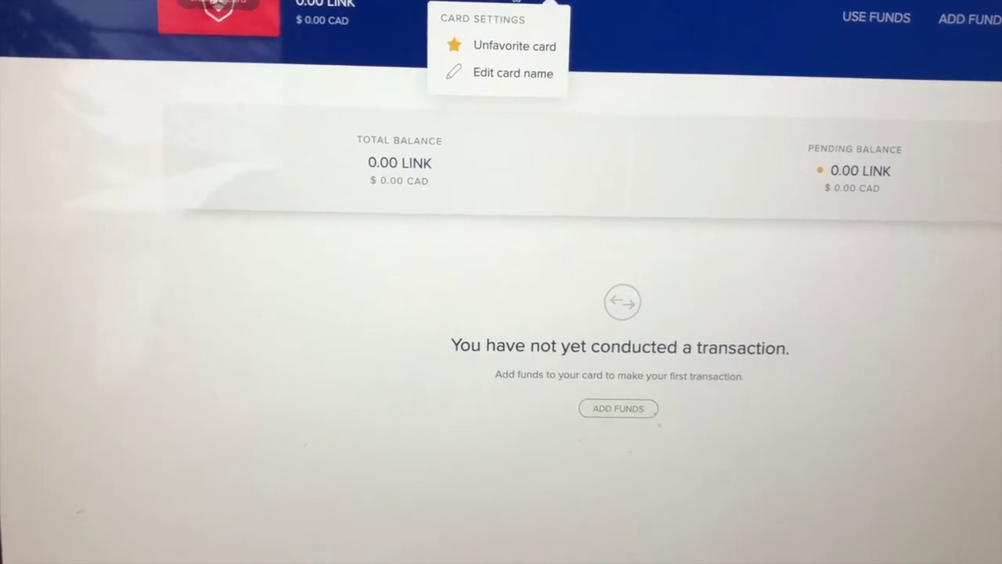
click(775, 9)
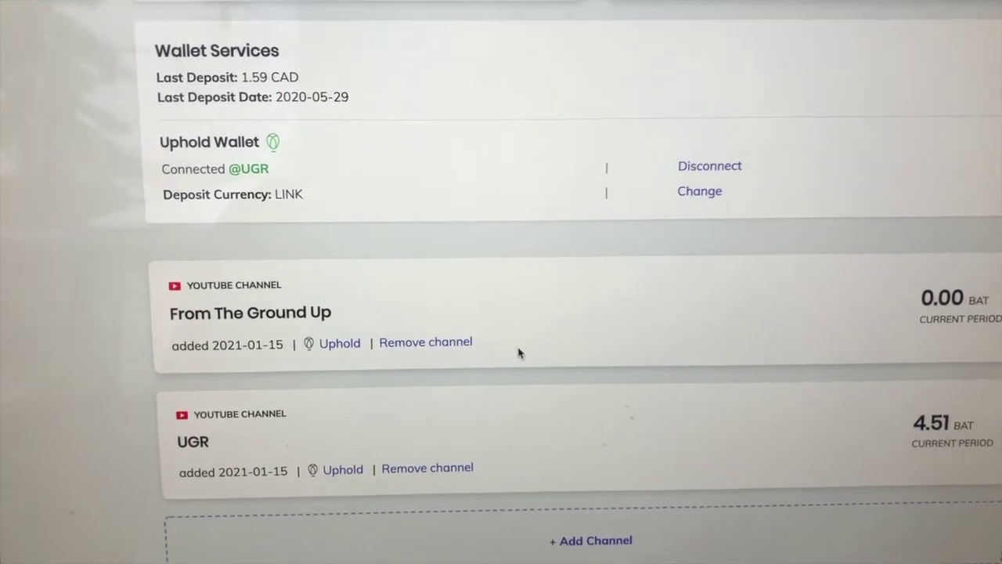
scroll(517, 342, up, 2)
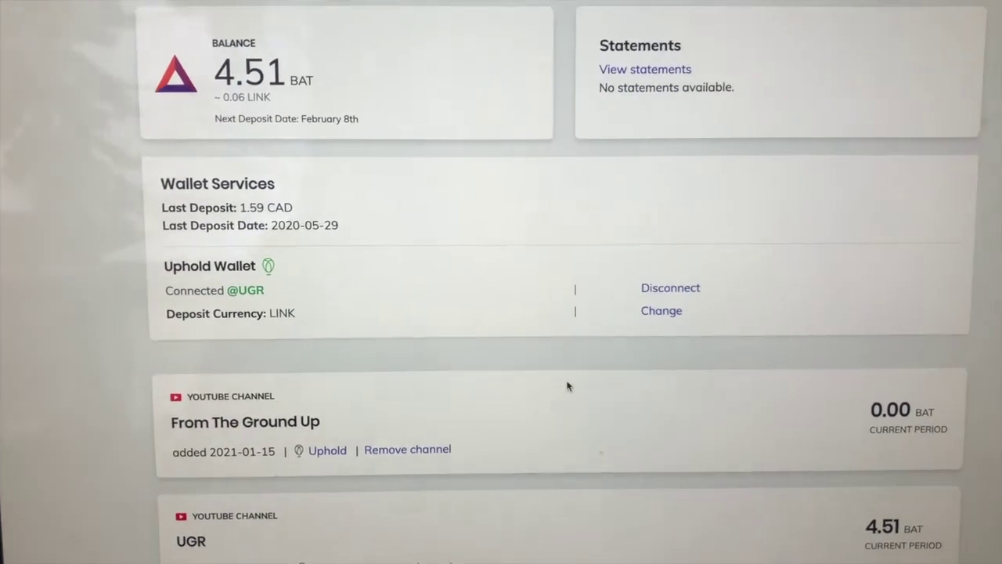
scroll(540, 423, down, 1)
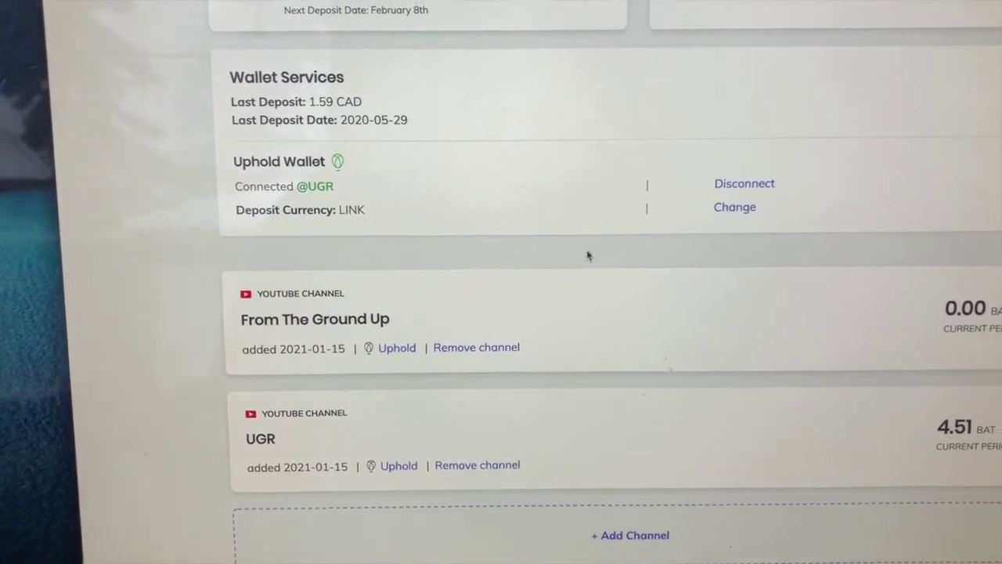
scroll(583, 258, up, 1)
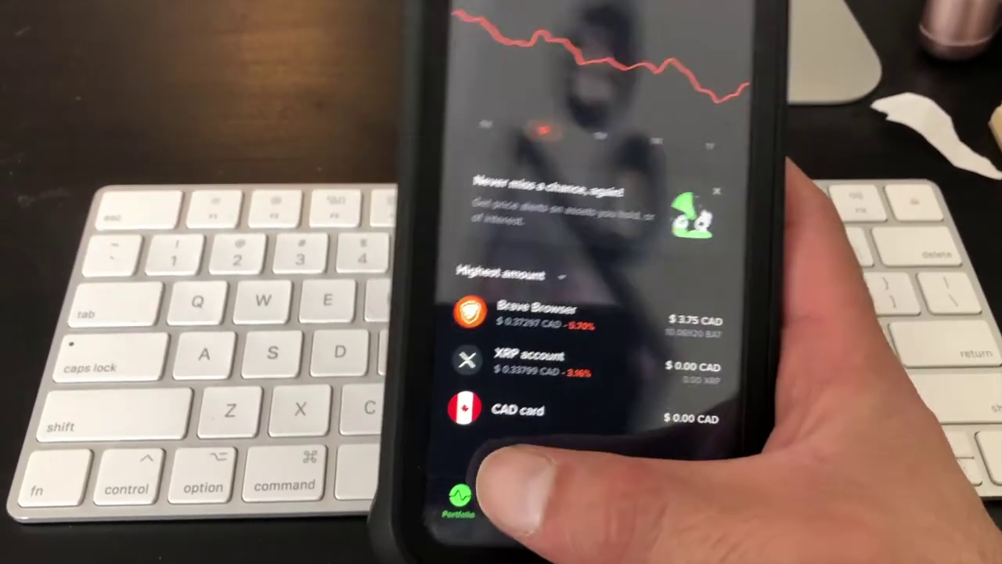
- Show the account's recent activity in the Uphold Activity tab
click(487, 520)
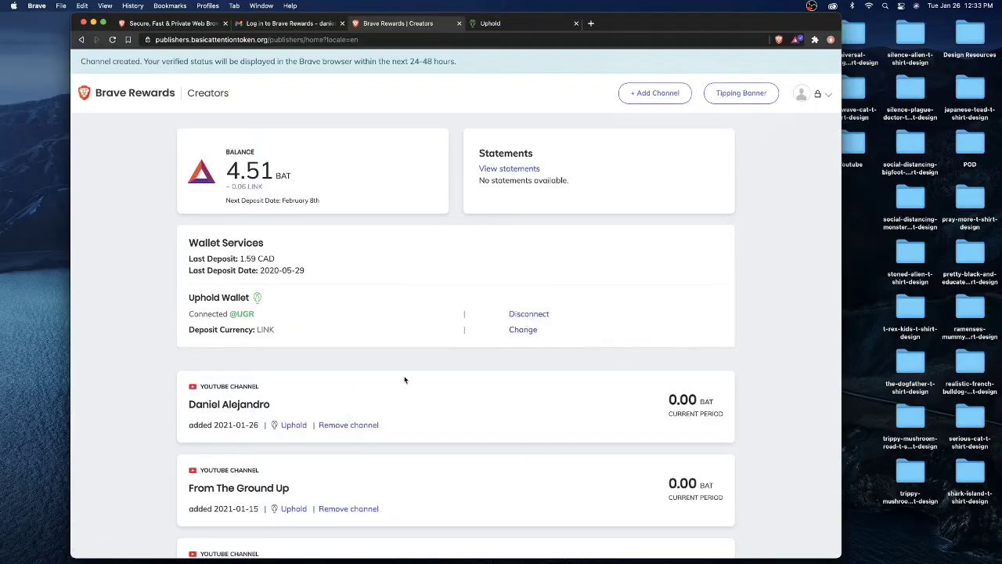
- Scroll the Creators dashboard, then switch to the Uphold tab showing the 10.069 BAT card
scroll(419, 377, down, 2)
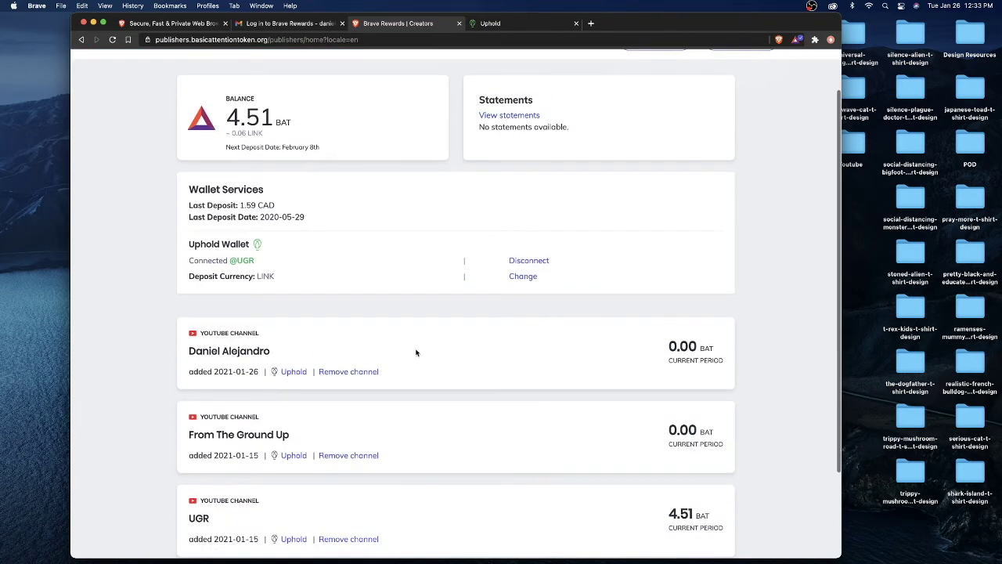
scroll(447, 358, up, 2)
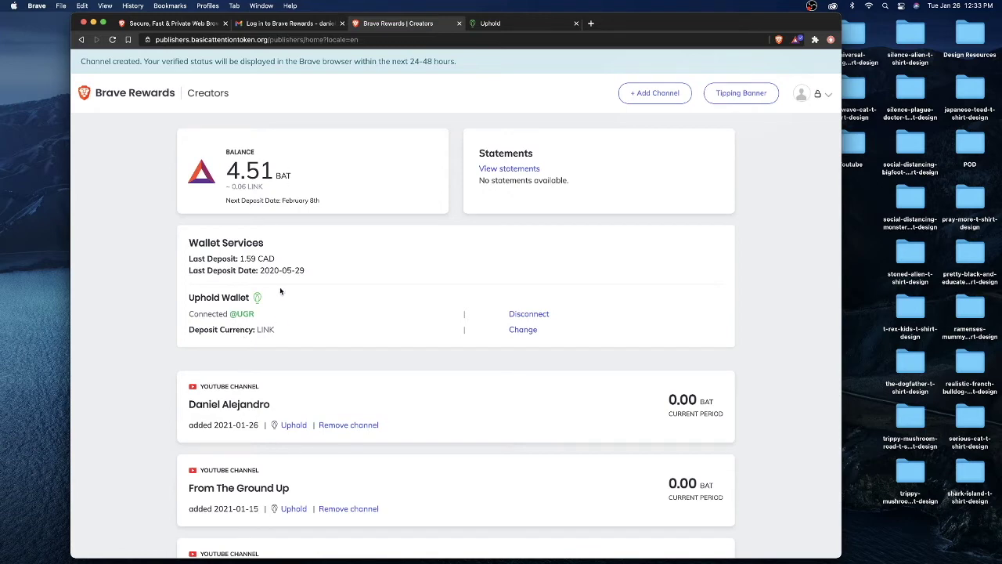
key(ctrl+Tab)
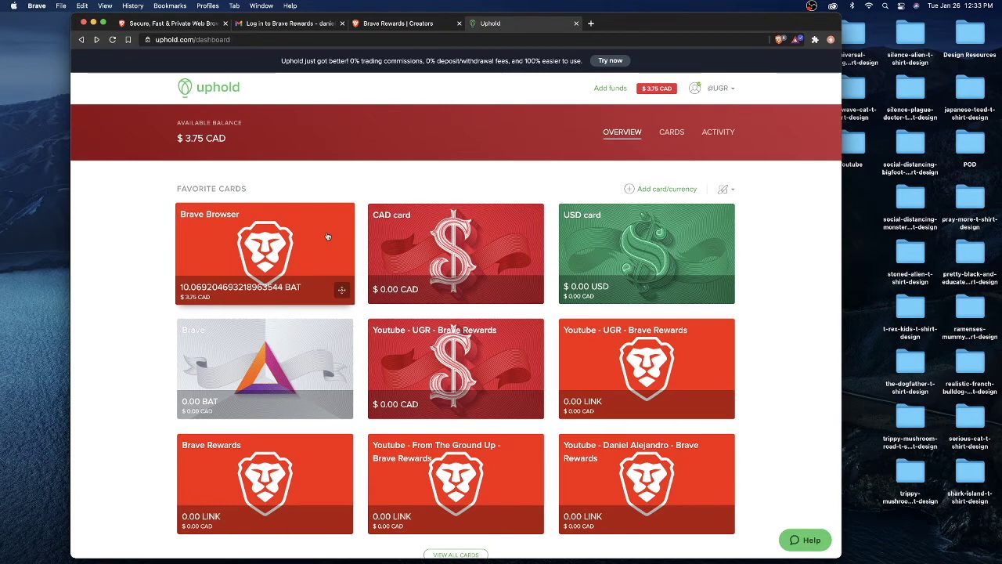
- Switch back to the Creators dashboard with its 4.51 BAT balance and LINK-connected Uphold wallet
click(397, 26)
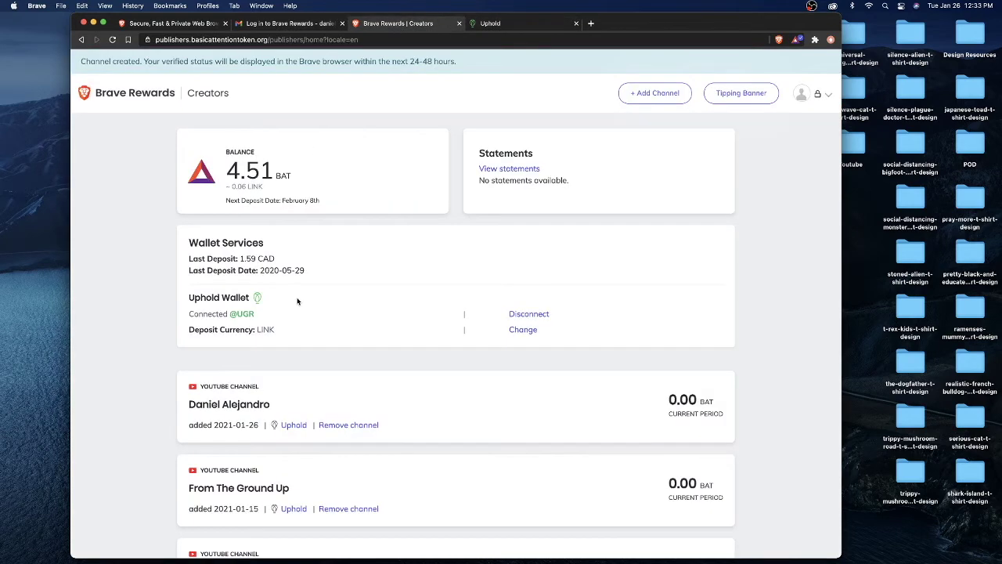